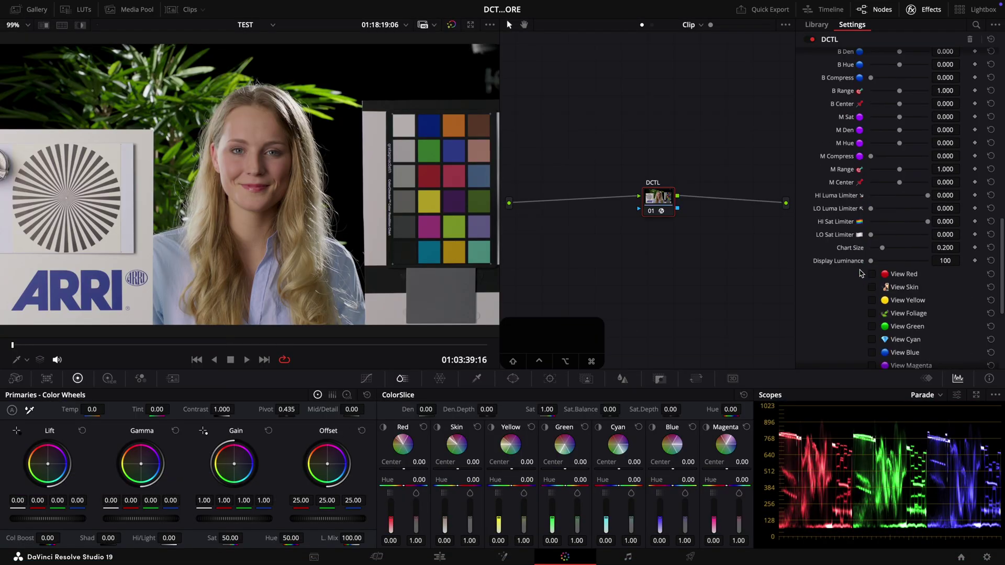
Step: Close Project Settings to return to the three-node ramp test tree
click(921, 328)
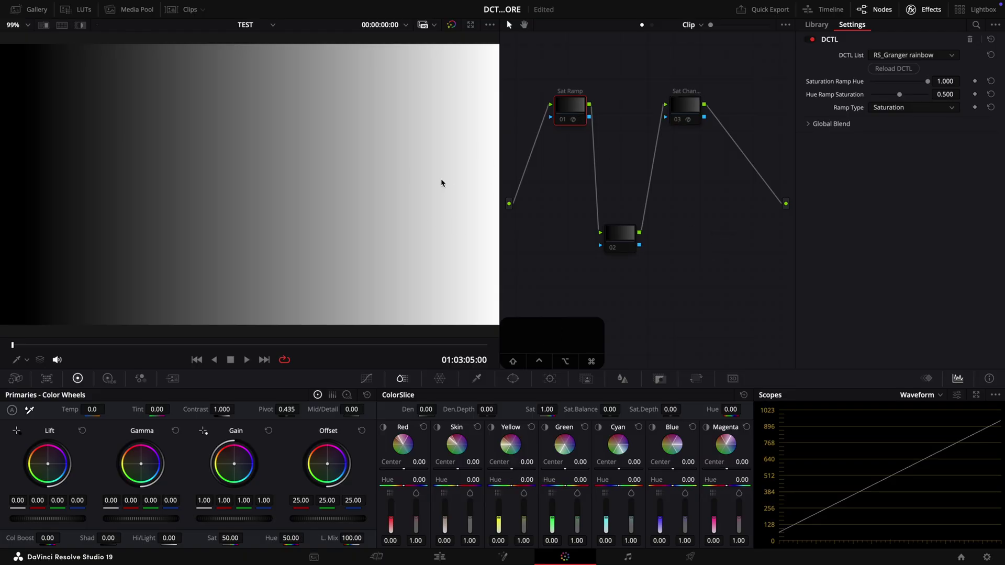
Step: Enable the ramp and channel-viewer nodes, then raise node 02's ColorSlice Sat to 1.58
key(ctrl+d)
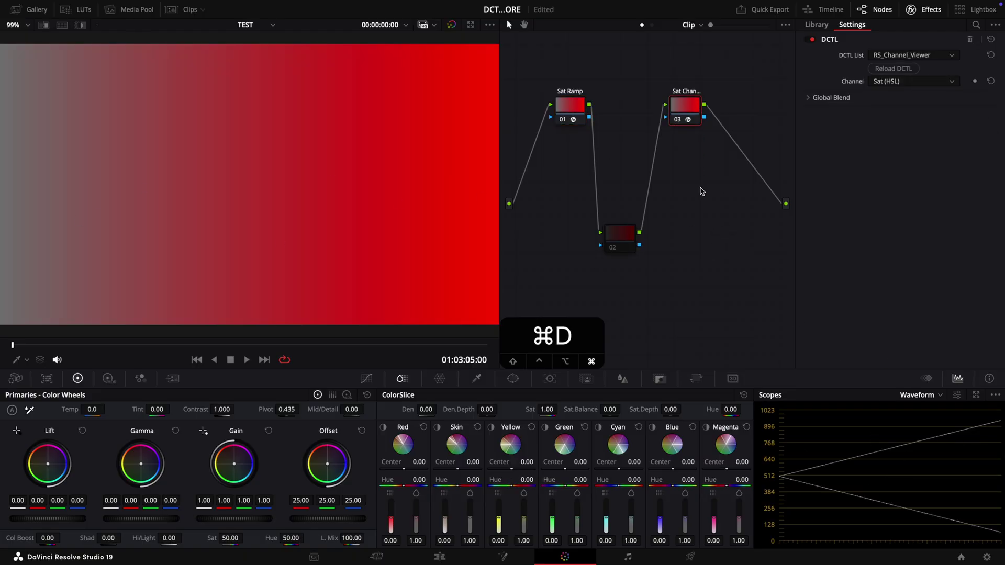
key(ctrl+d)
click(623, 240)
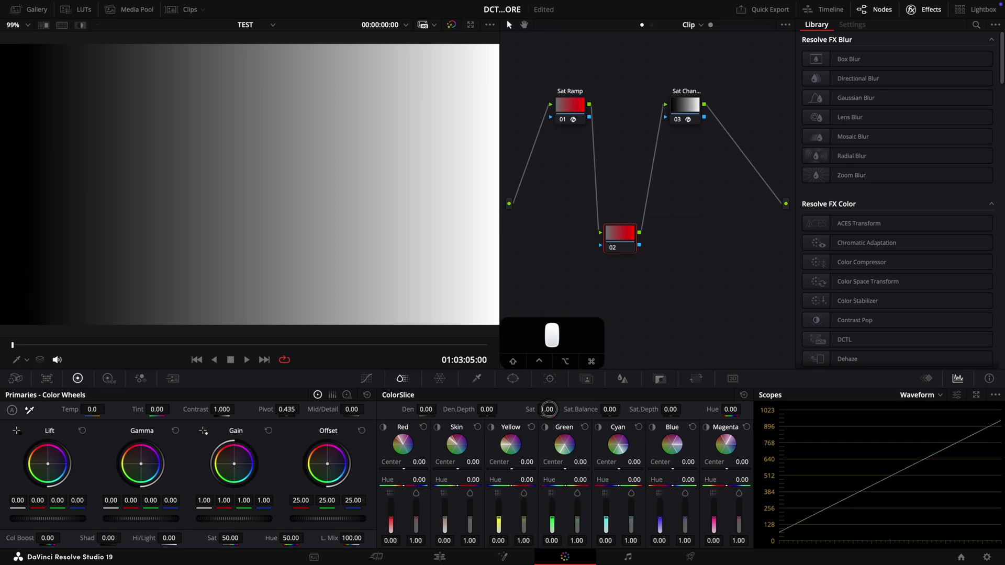
drag(548, 409, 598, 409)
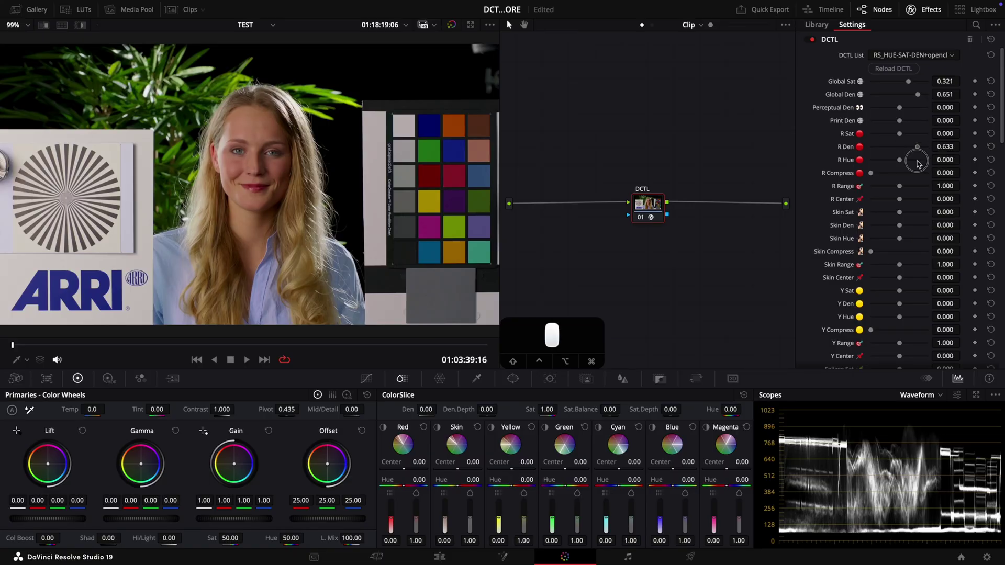
Step: Raise the red density slightly and boost M Sat to 0.303
drag(899, 310, 904, 311)
scroll(904, 311, down, 10)
drag(899, 141, 906, 149)
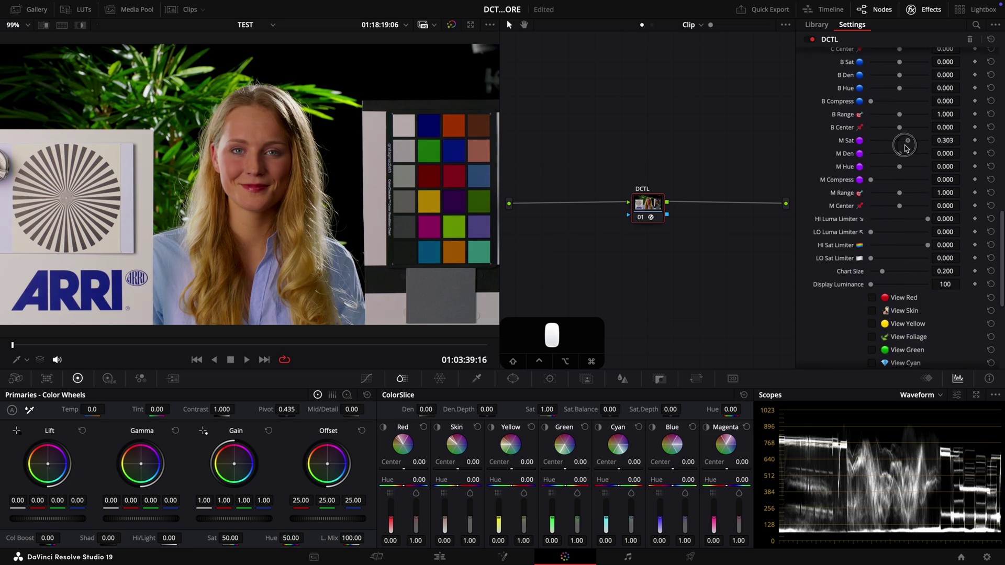
Step: Try Den Adjustment Quadratic, then settle on Exponential
scroll(879, 209, down, 5)
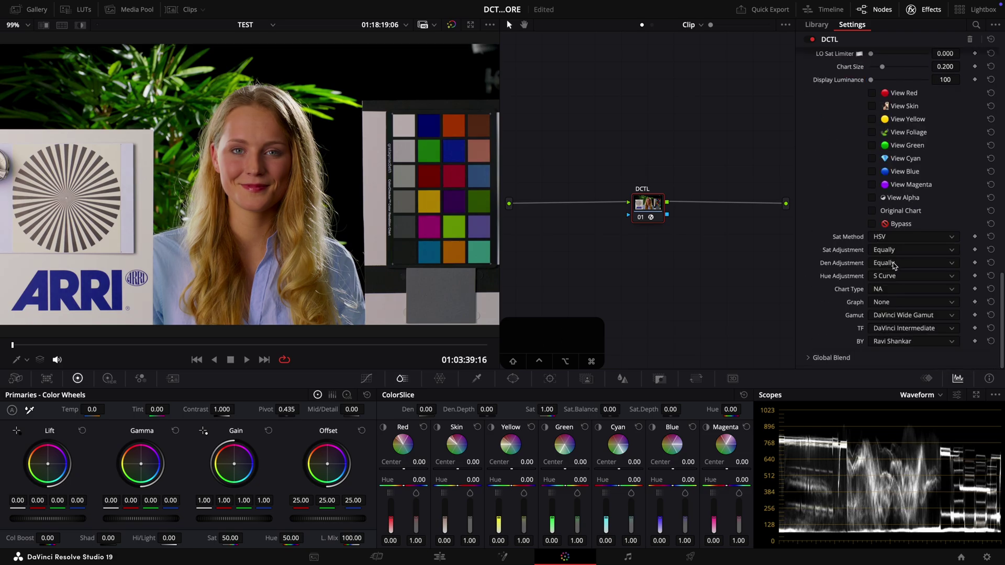
click(896, 292)
click(900, 300)
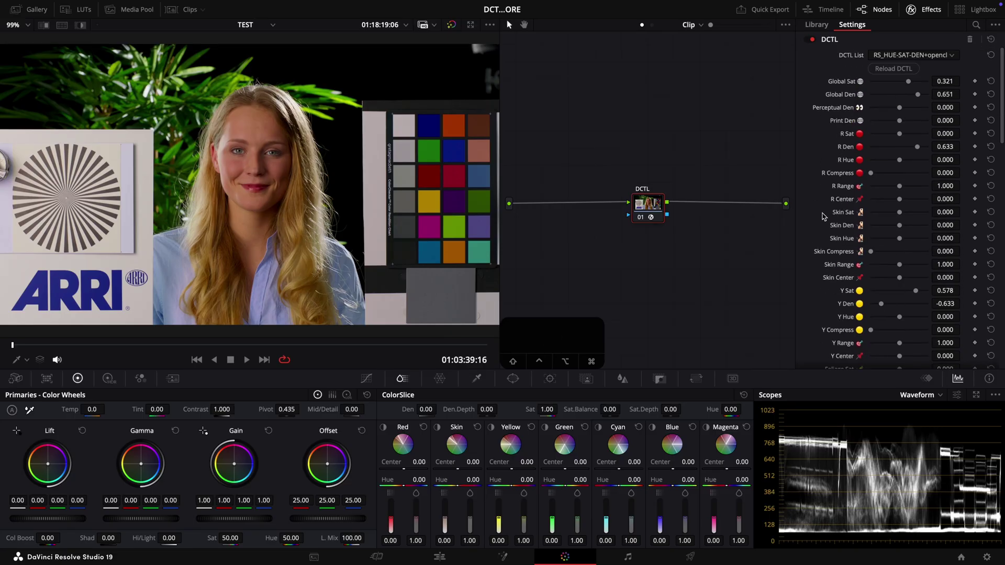
Step: Swing Foliage Hue to -1.000 and back until the plants turn purple
scroll(888, 195, down, 3)
mouse_move(899, 191)
mouse_down()
mouse_move(866, 200)
mouse_move(898, 200)
mouse_up()
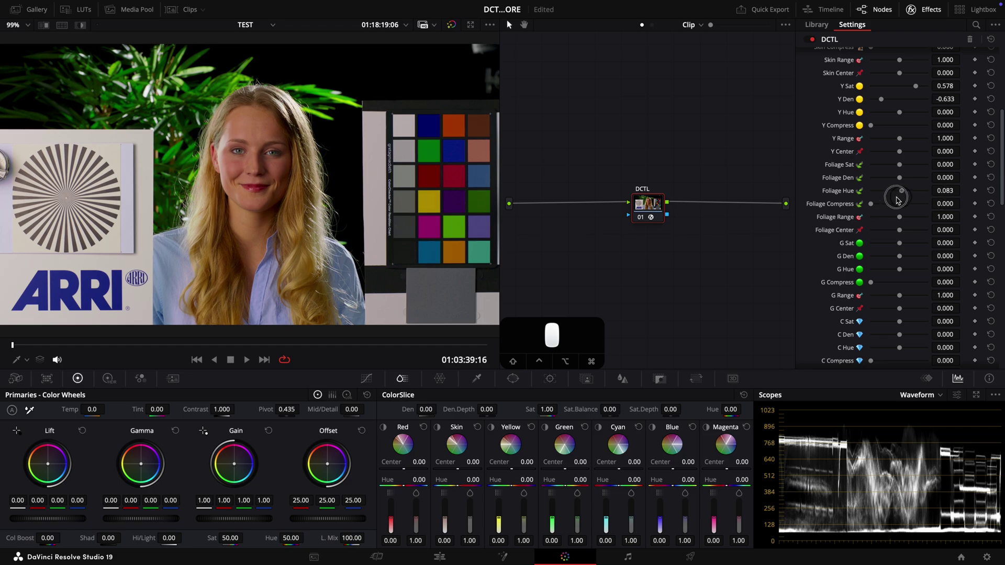
scroll(856, 217, down, 10)
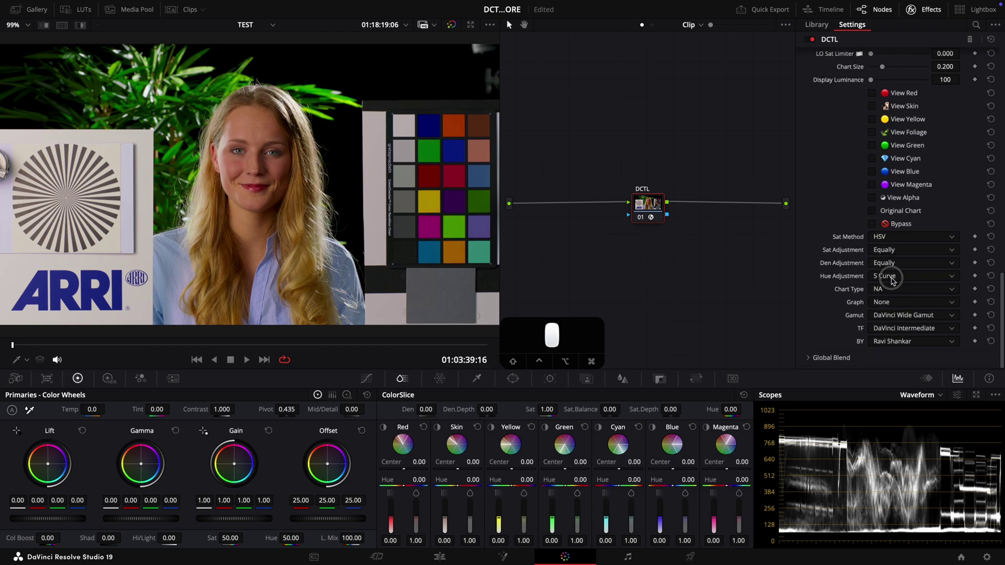
scroll(886, 120, up, 8)
drag(900, 120, 920, 127)
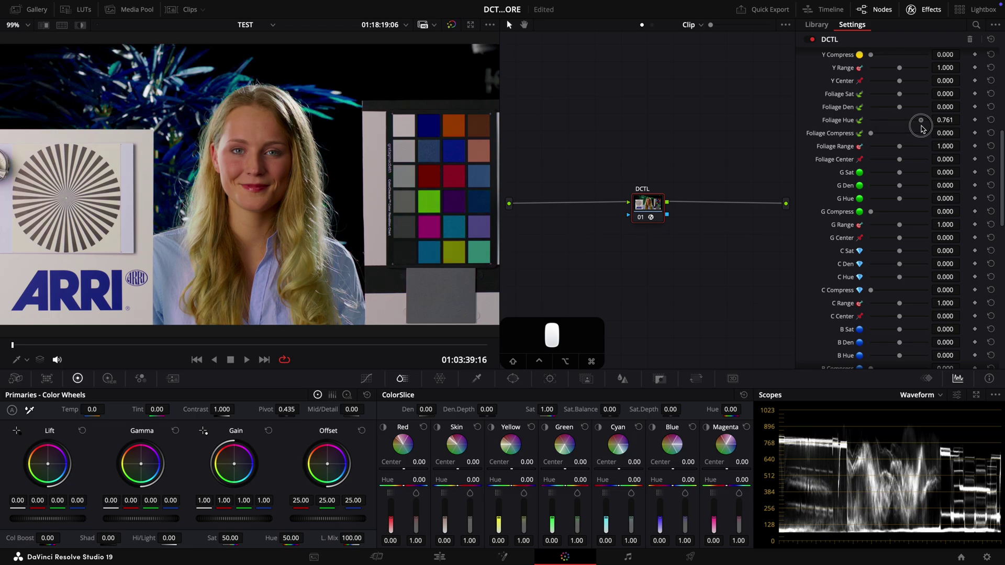
scroll(856, 206, down, 10)
scroll(894, 279, up, 10)
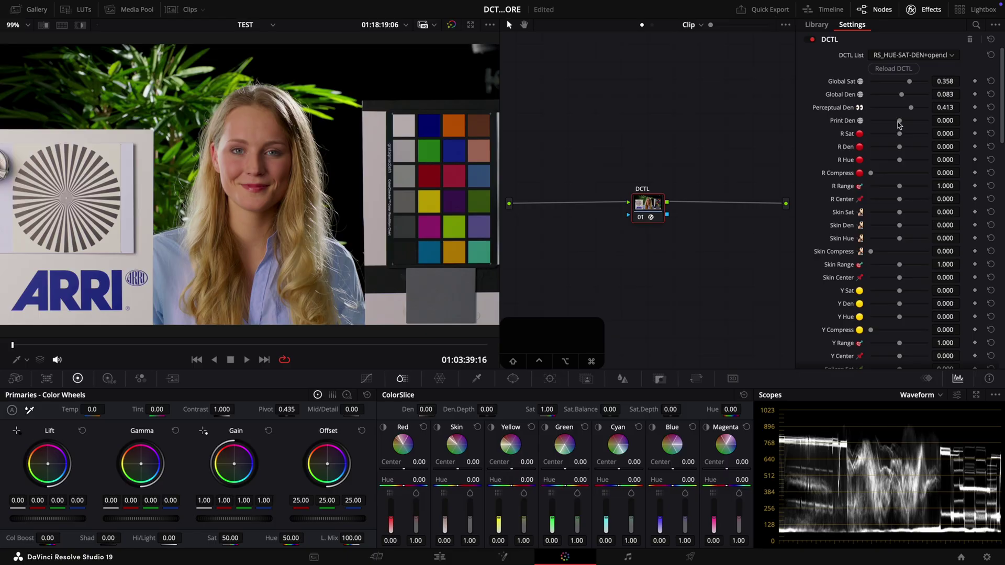
Step: Raise Print Den to 0.670 and toggle the enhanced viewer for a closer look
mouse_move(899, 122)
mouse_down()
mouse_move(916, 122)
mouse_move(849, 132)
mouse_move(945, 123)
mouse_move(869, 126)
mouse_move(941, 125)
mouse_move(886, 128)
mouse_move(937, 123)
mouse_move(894, 132)
mouse_up()
key(shift+f)
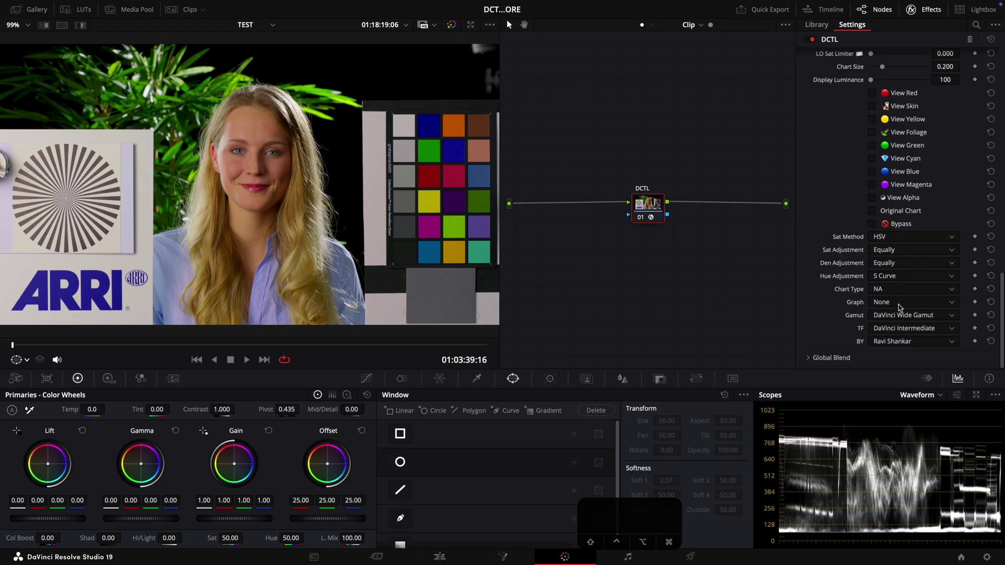
Step: Overlay the Bell Curve graph on the image in an enlarged viewer
click(900, 307)
click(899, 351)
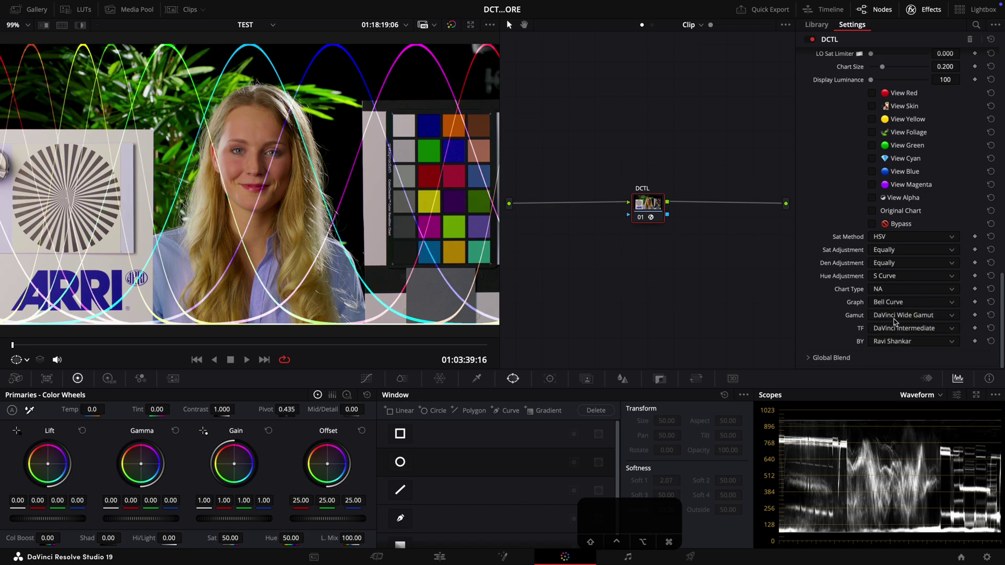
key(alt+f)
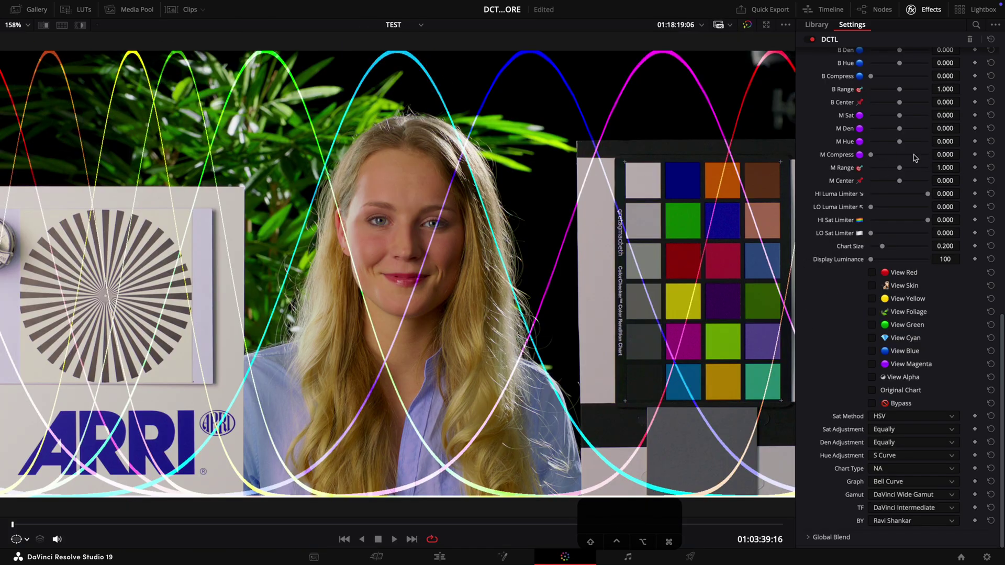
Step: Widen the red, skin and yellow ranges and shift their centres
drag(899, 188, 906, 208)
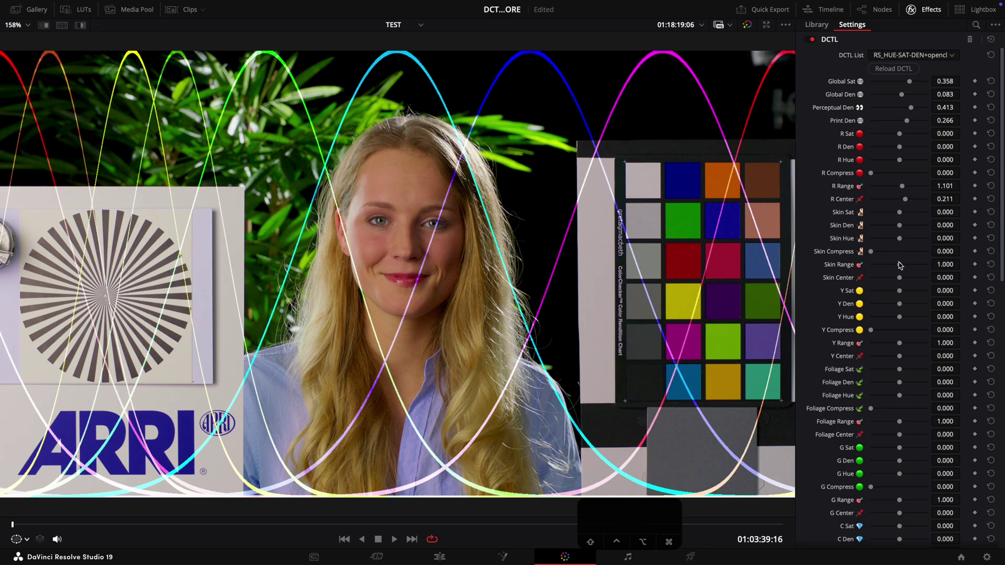
mouse_move(899, 266)
mouse_down()
mouse_move(890, 262)
mouse_move(913, 269)
mouse_move(911, 278)
mouse_up()
mouse_move(899, 346)
mouse_down()
mouse_move(881, 343)
mouse_move(917, 348)
mouse_move(890, 355)
mouse_move(898, 357)
mouse_up()
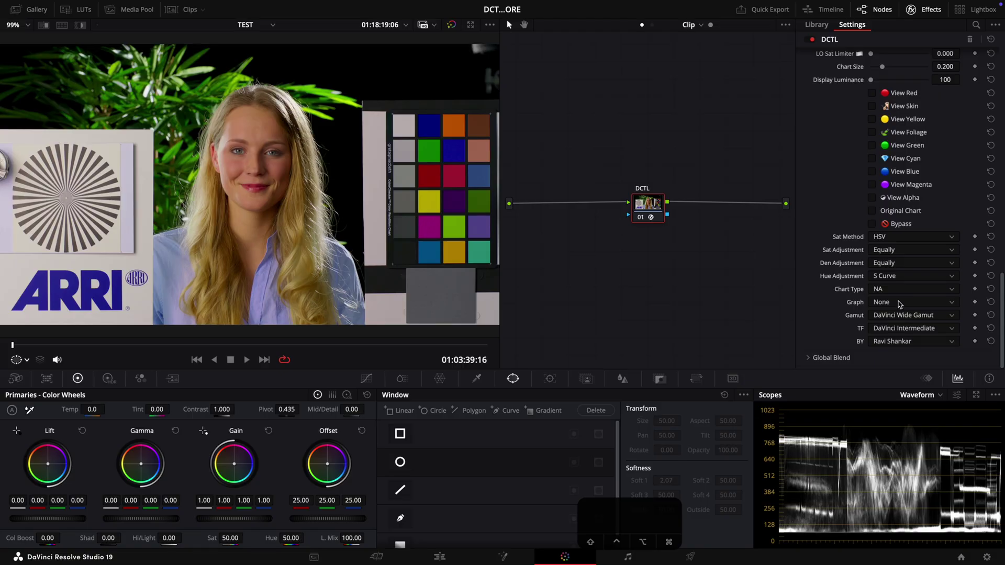
Step: Show the Bell Curve graph over the image in an enlarged viewer
click(898, 305)
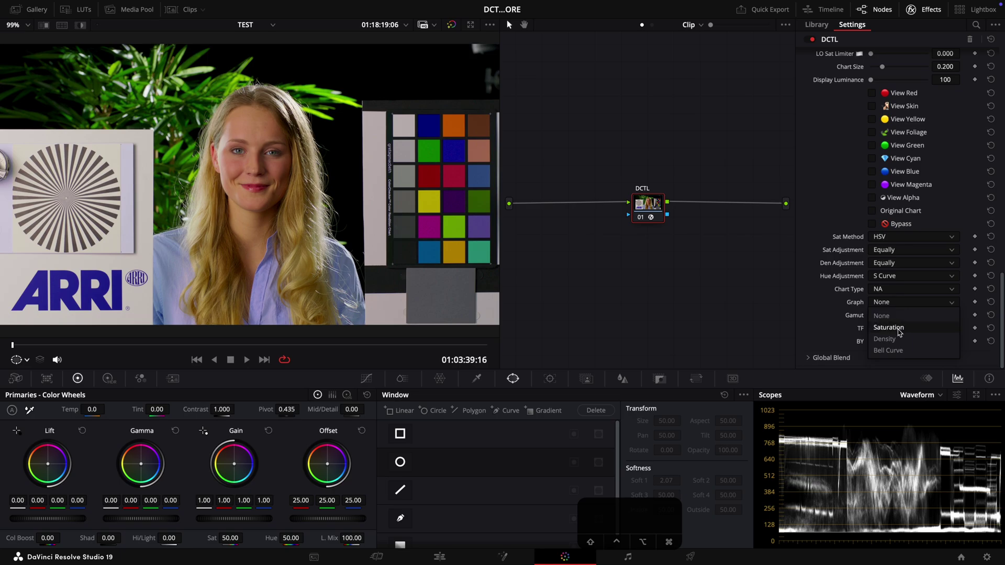
click(888, 351)
key(alt+f)
scroll(900, 216, up, 10)
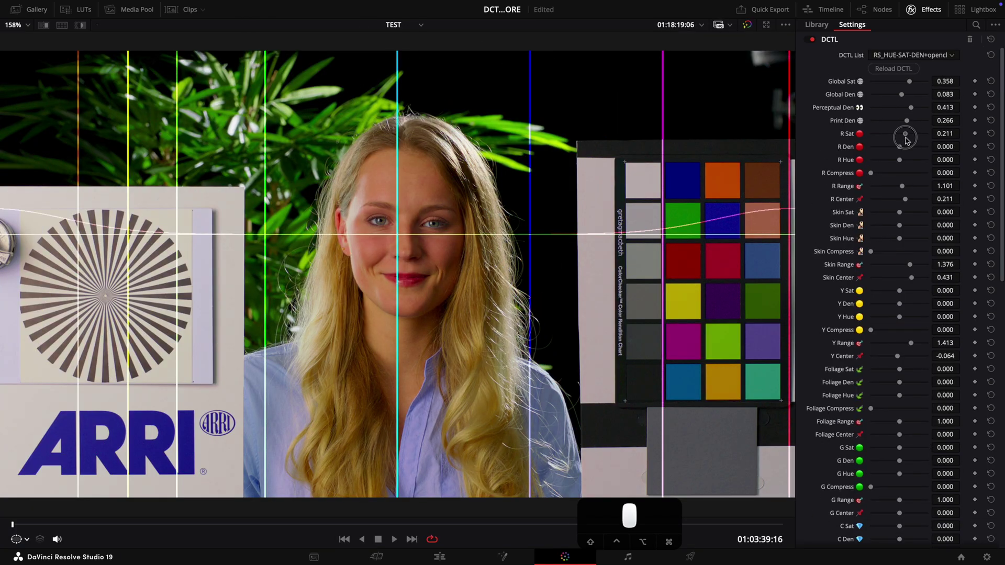
Step: Tweak range saturations, lowering skin slightly and raising yellow to 0.119, plus further ranges
drag(899, 215, 898, 215)
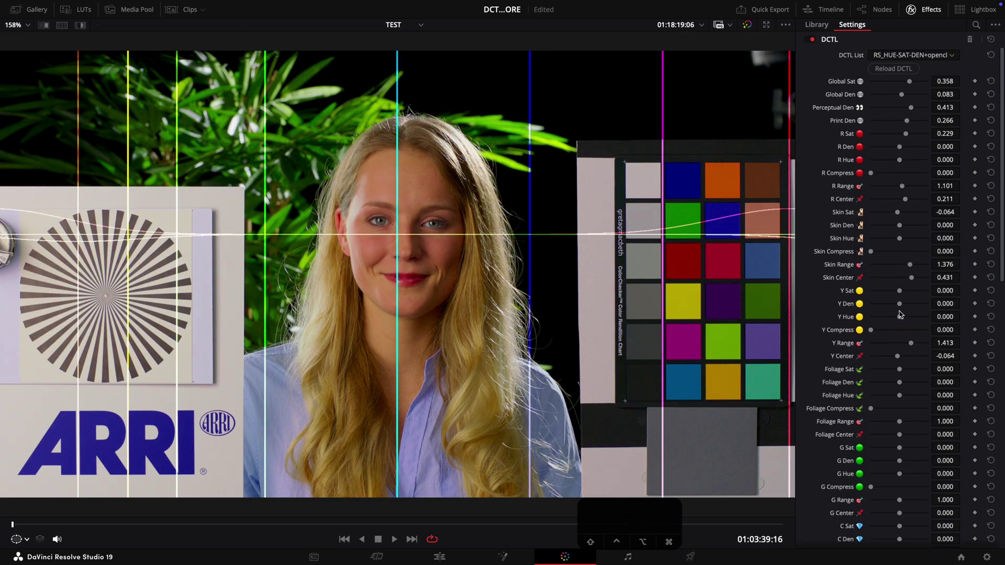
drag(899, 291, 908, 291)
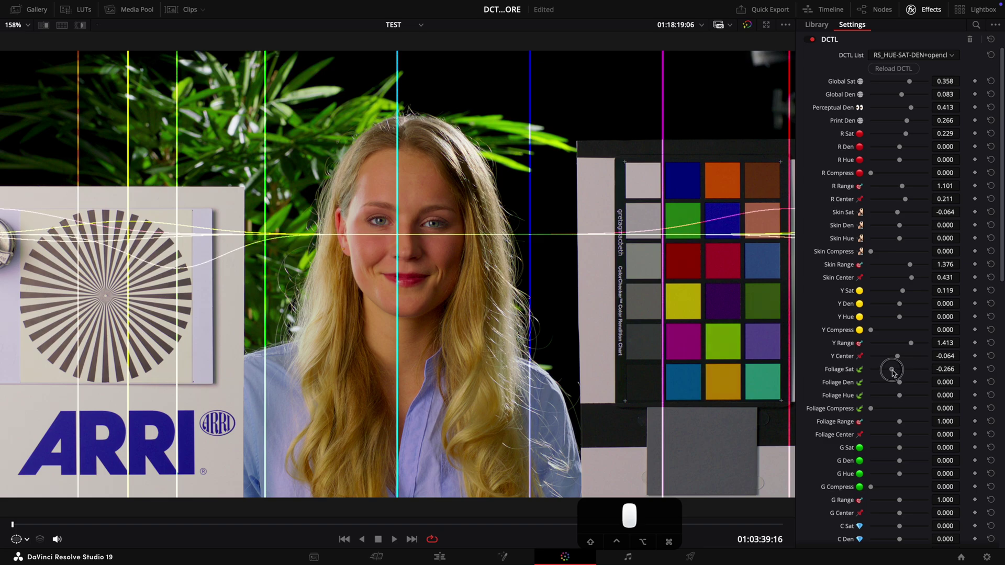
drag(893, 372, 884, 371)
scroll(890, 366, down, 5)
drag(899, 302, 889, 302)
drag(899, 380, 901, 404)
scroll(891, 419, down, 2)
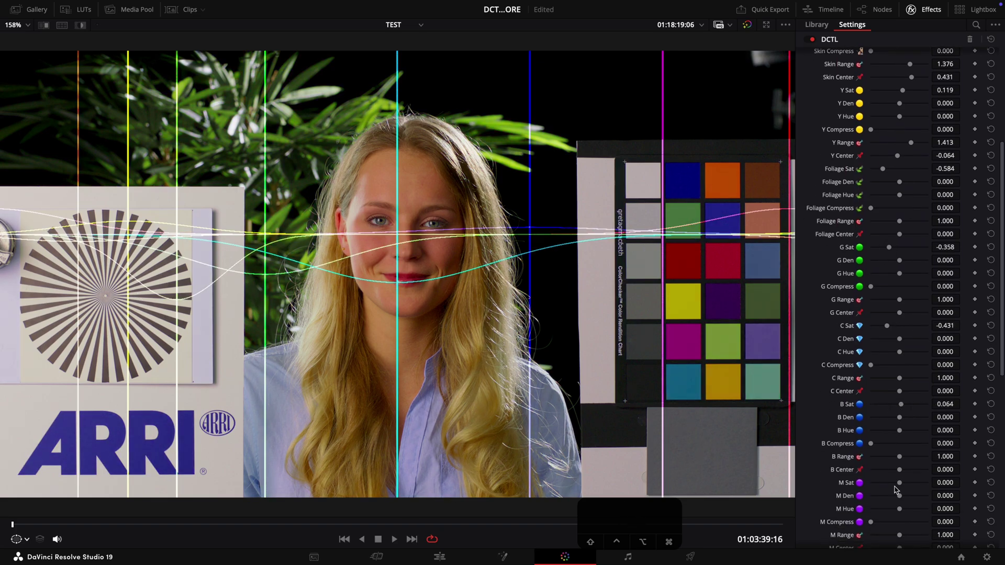
drag(899, 483, 904, 482)
scroll(904, 484, down, 14)
Step: Graph the density response, lower skin density and offset the following ranges' densities
click(903, 482)
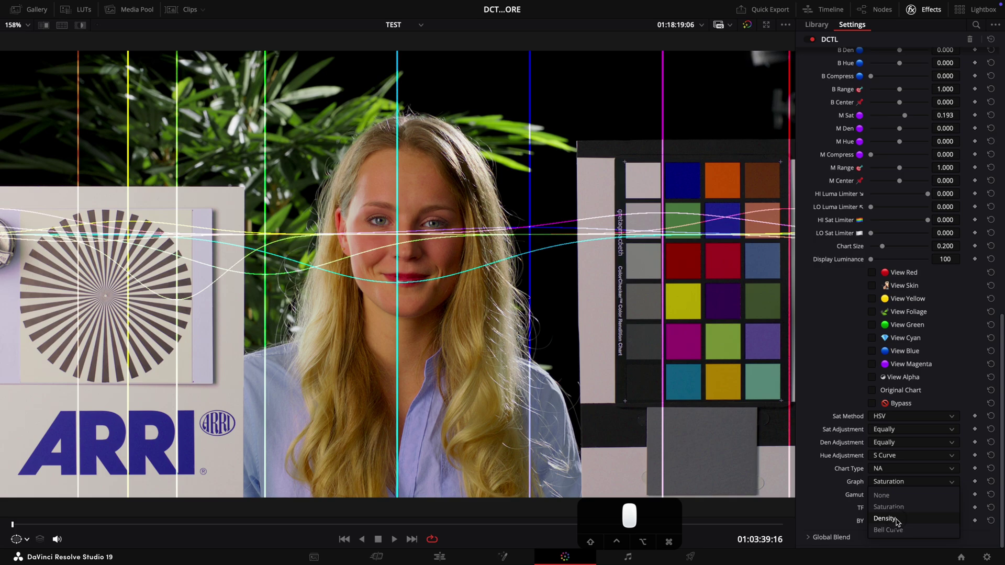
click(895, 519)
scroll(898, 411, up, 15)
drag(899, 225, 888, 230)
scroll(890, 306, down, 4)
drag(899, 303, 915, 304)
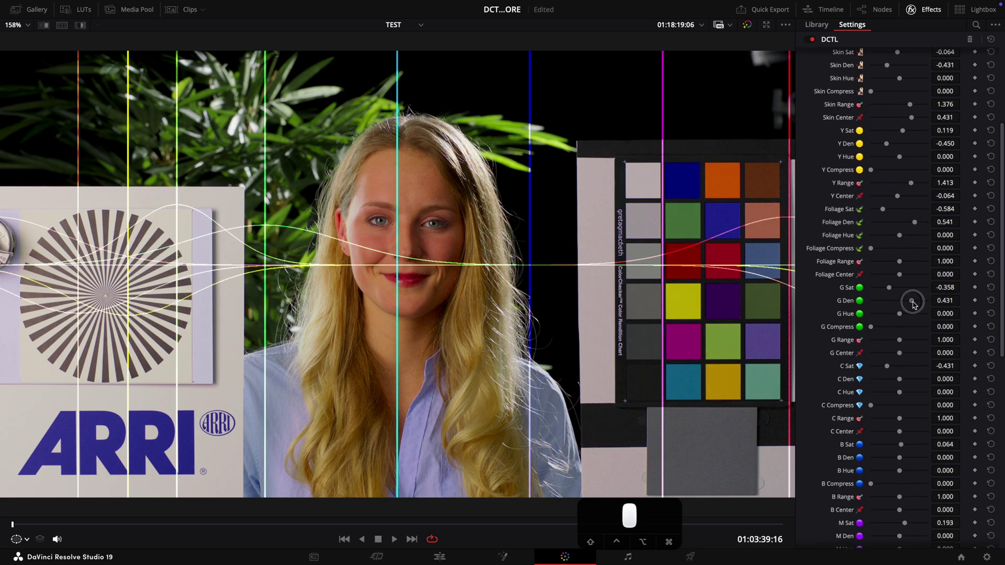
drag(899, 383, 905, 382)
drag(899, 461, 880, 461)
scroll(876, 410, down, 10)
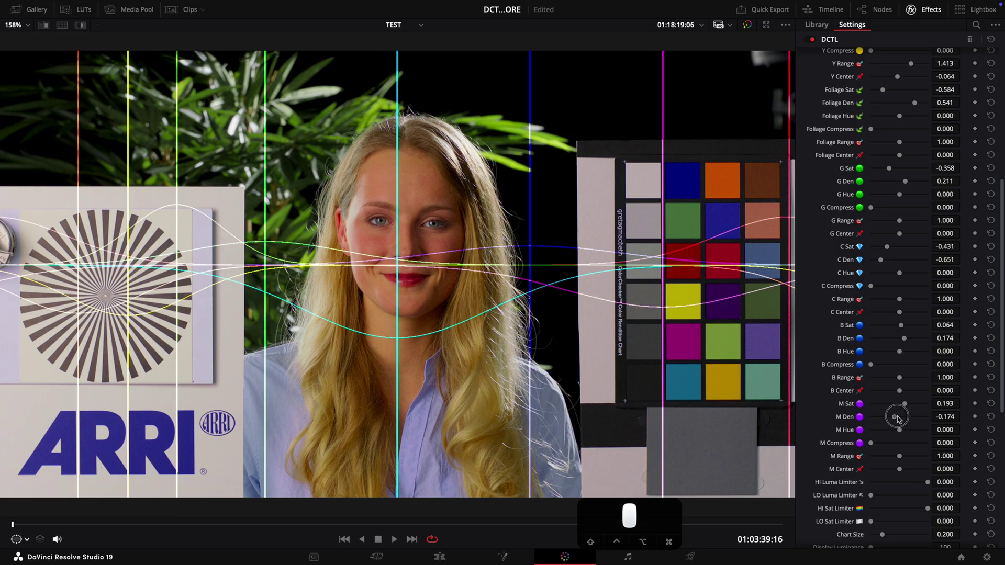
scroll(890, 366, up, 14)
Step: Lower the magenta density further and set the graph back to Saturation
drag(909, 109, 911, 116)
scroll(898, 454, down, 14)
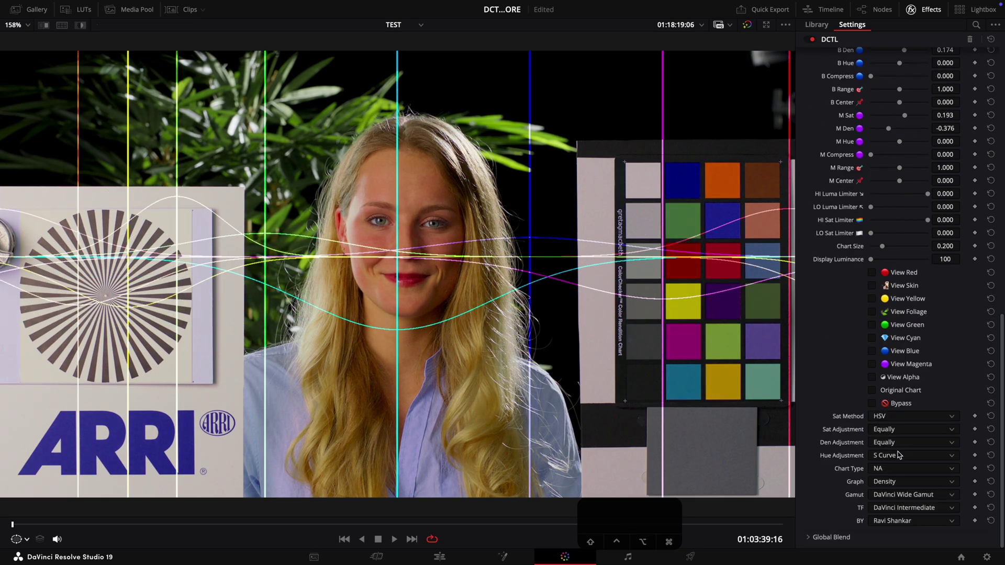
click(900, 482)
click(899, 390)
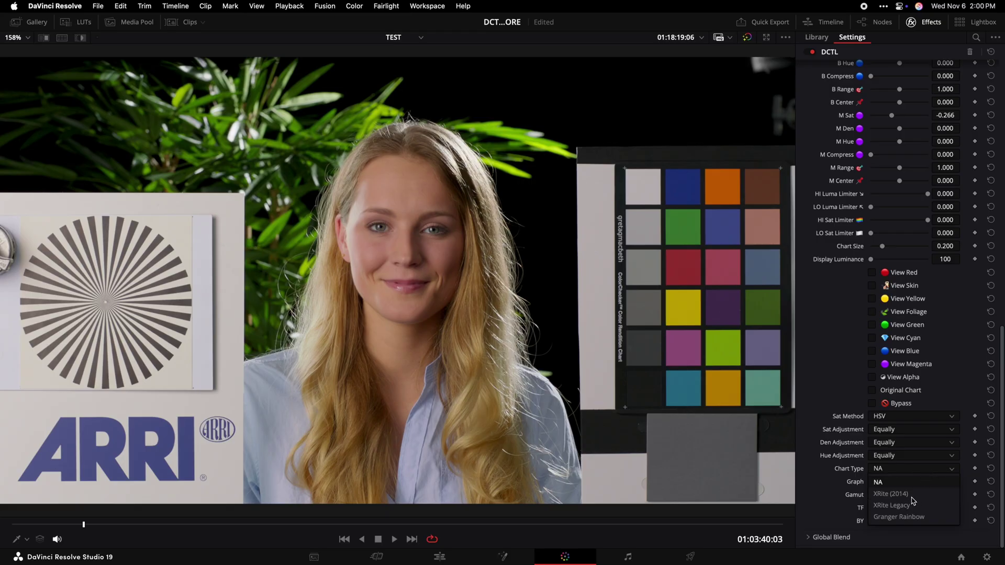
Step: Try the XRite Legacy and Granger Rainbow charts, settle on XRite (2014), and enlarge it to fill the viewer
click(911, 495)
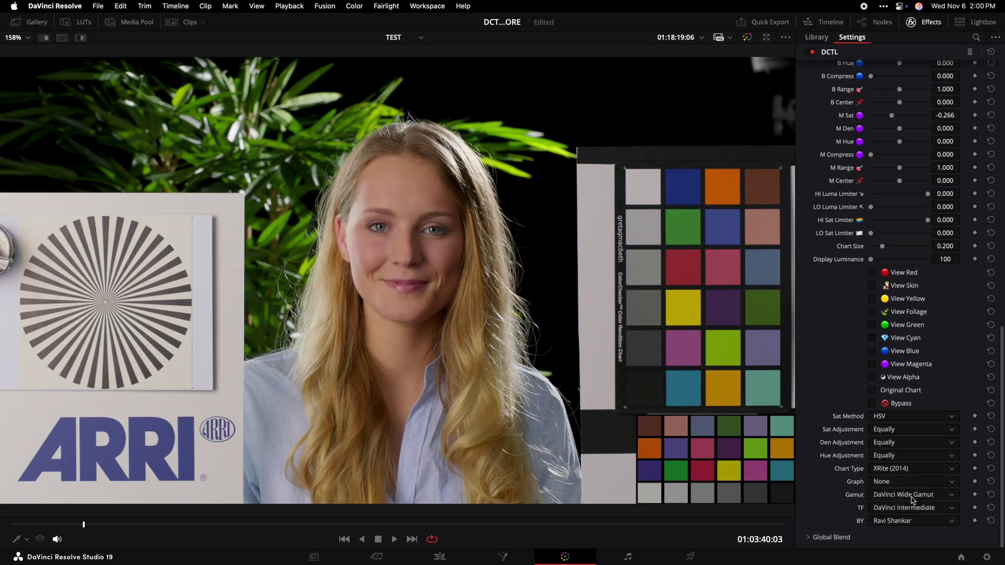
click(909, 471)
click(901, 506)
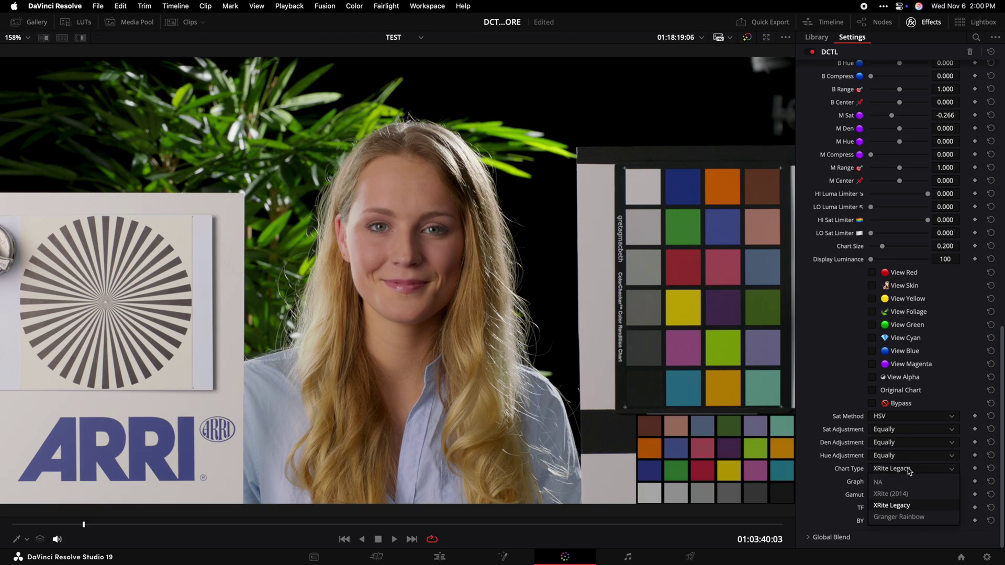
click(907, 518)
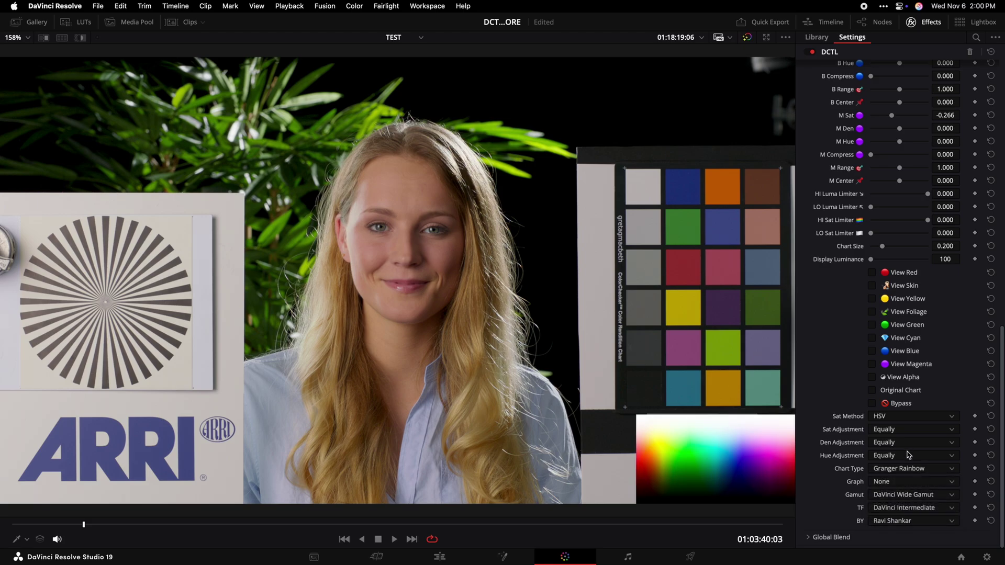
click(904, 495)
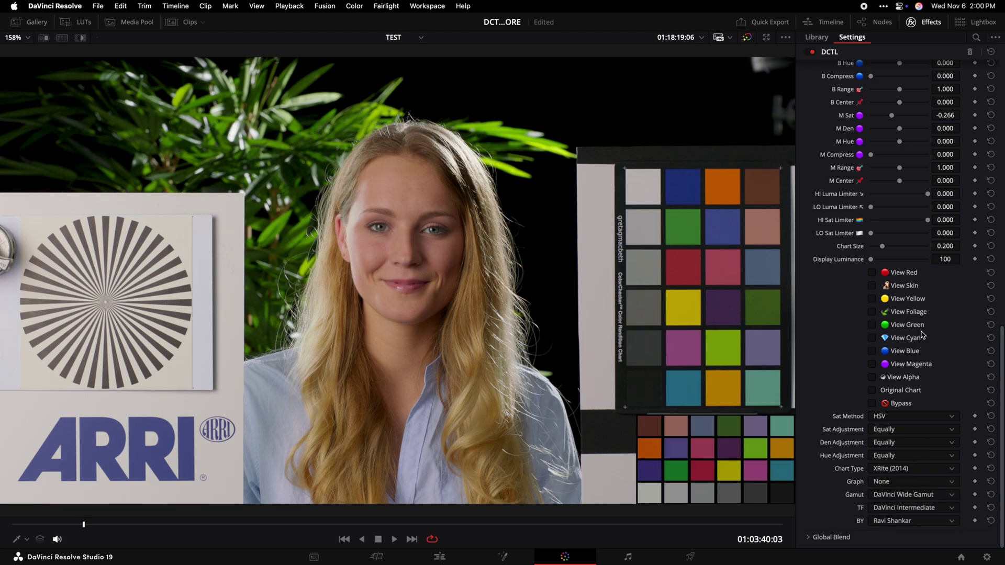
drag(883, 253, 935, 256)
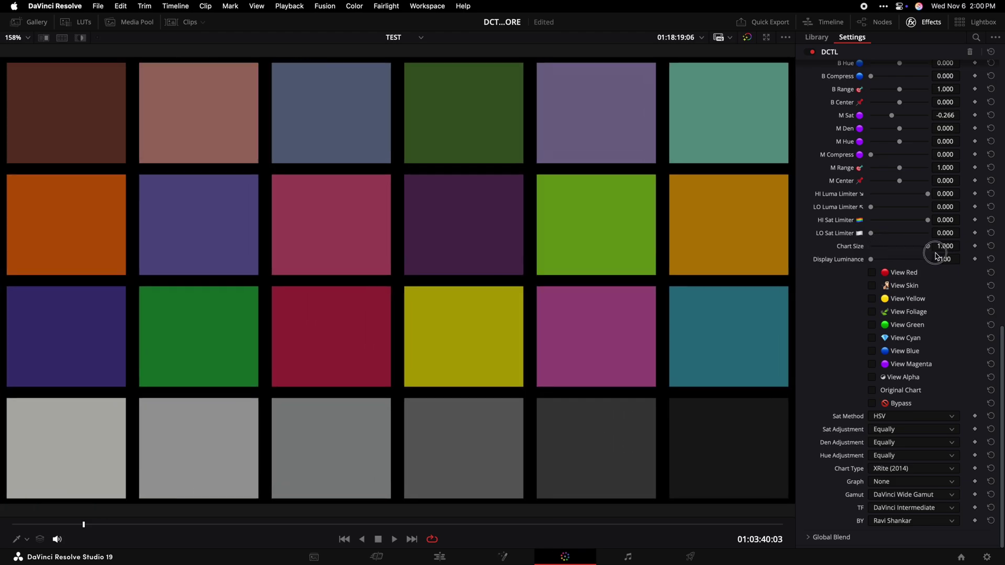
Step: Toggle Original Chart repeatedly to compare the adjusted and original XRite chart
click(905, 392)
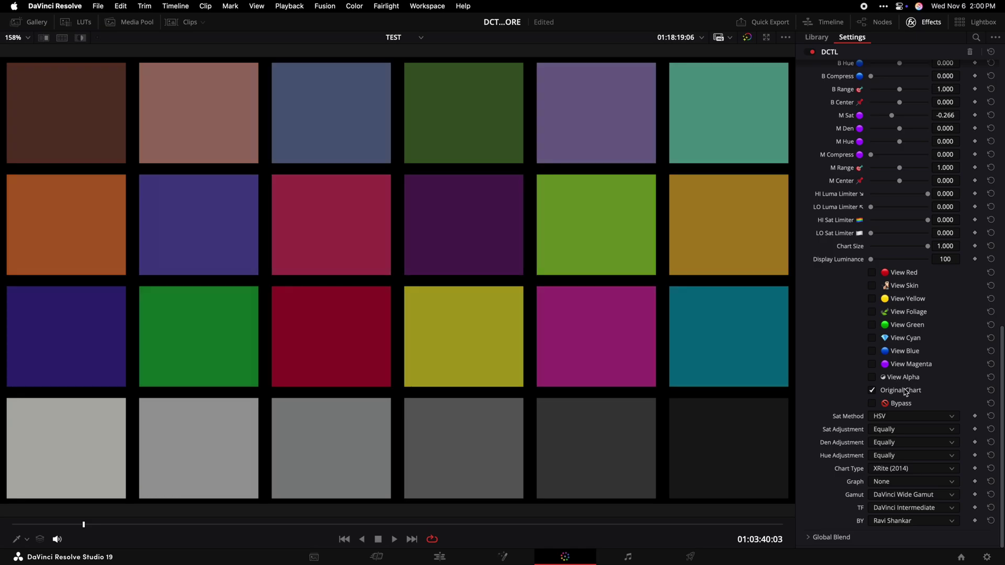
click(904, 392)
click(905, 392)
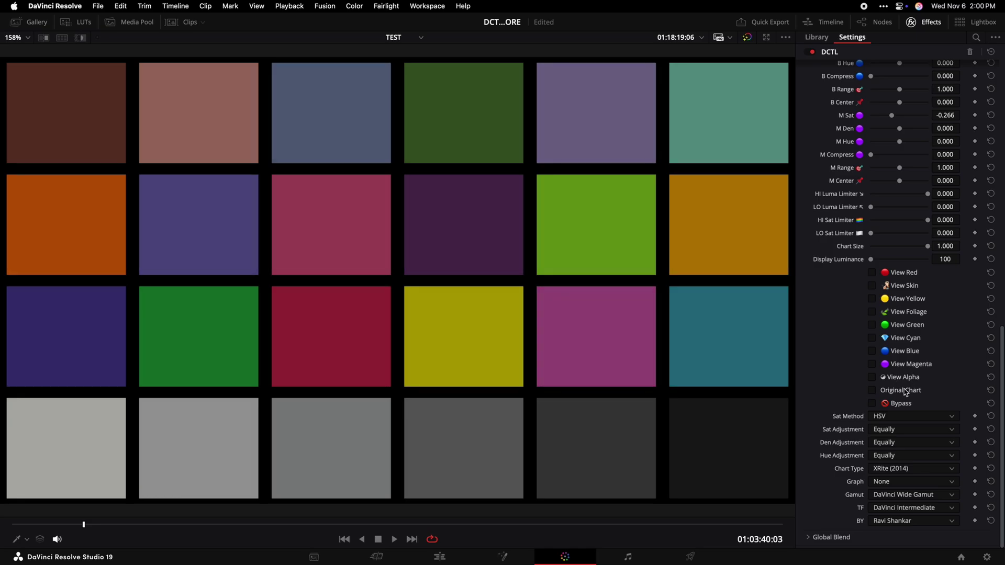
click(905, 392)
click(905, 392)
click(905, 391)
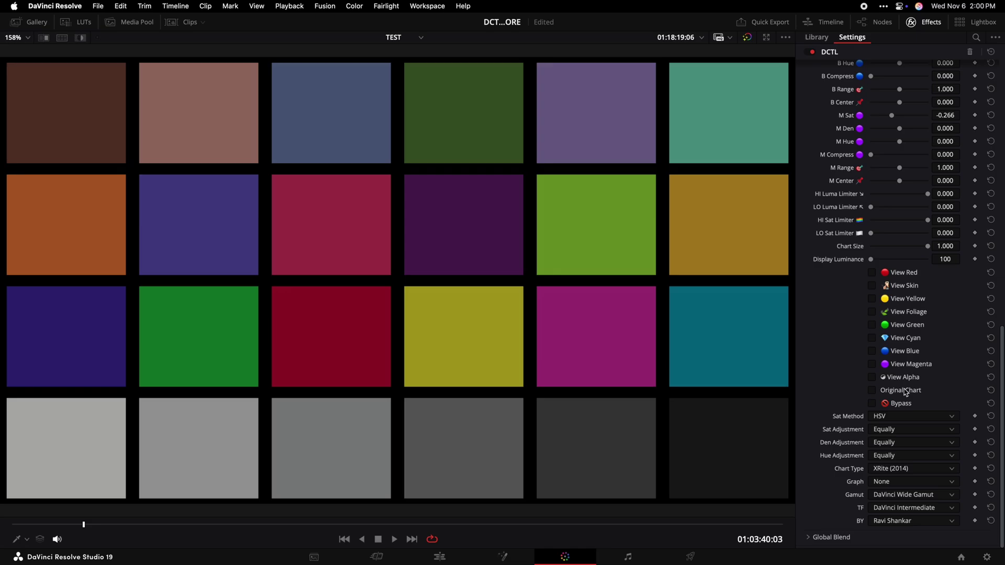
click(905, 392)
click(905, 392)
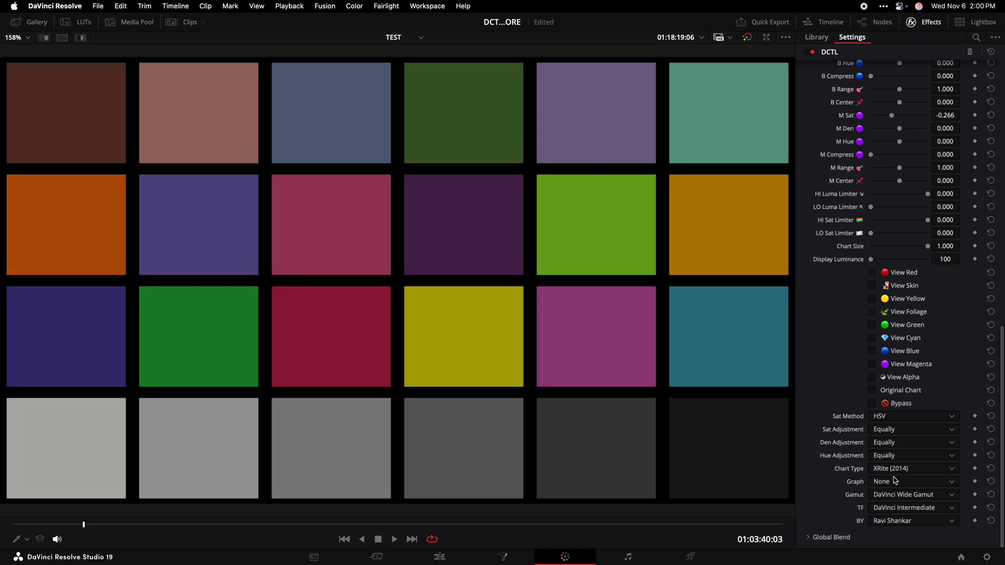
Step: Switch to the Granger Rainbow chart and toggle Original Chart to compare before and after
click(898, 471)
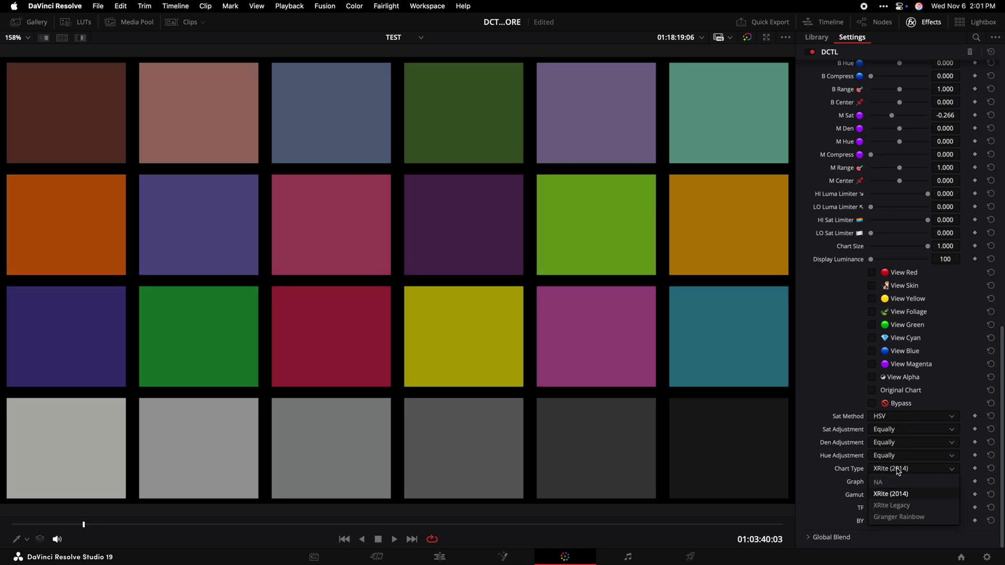
click(910, 518)
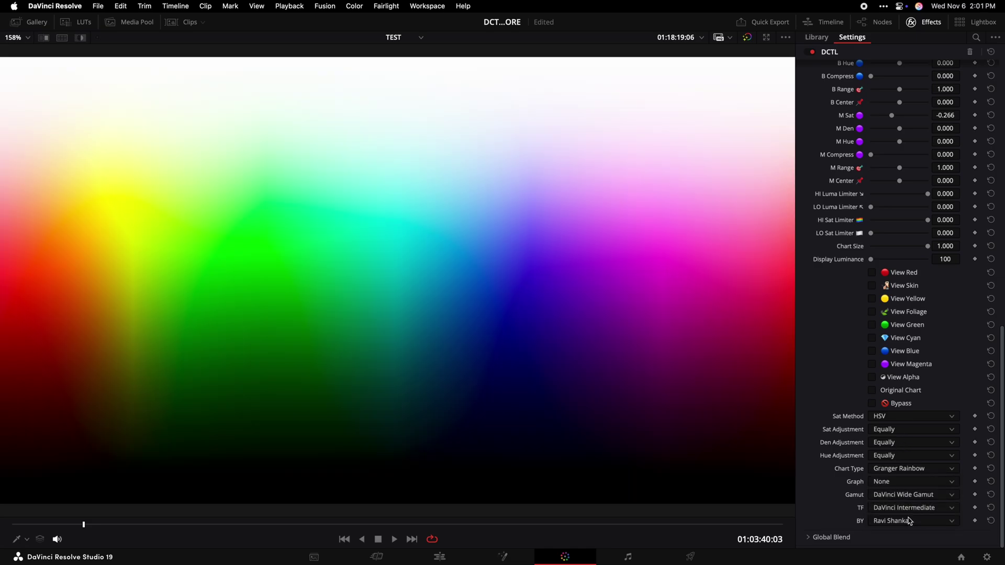
click(908, 394)
click(908, 394)
click(908, 394)
click(907, 394)
click(908, 394)
click(908, 394)
click(907, 394)
click(903, 475)
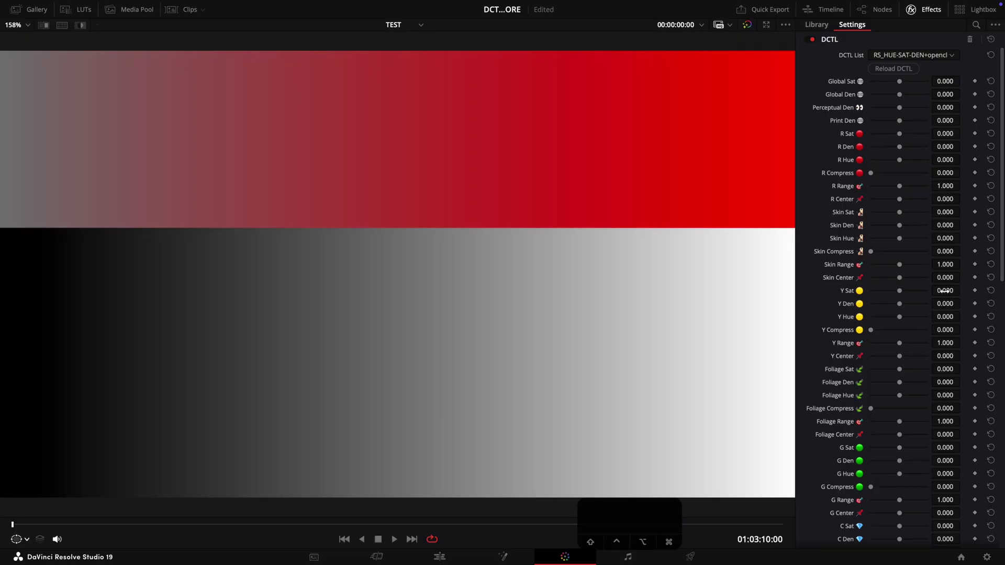
Step: Turn on View Alpha to display the effect's alpha matte
scroll(915, 338, down, 10)
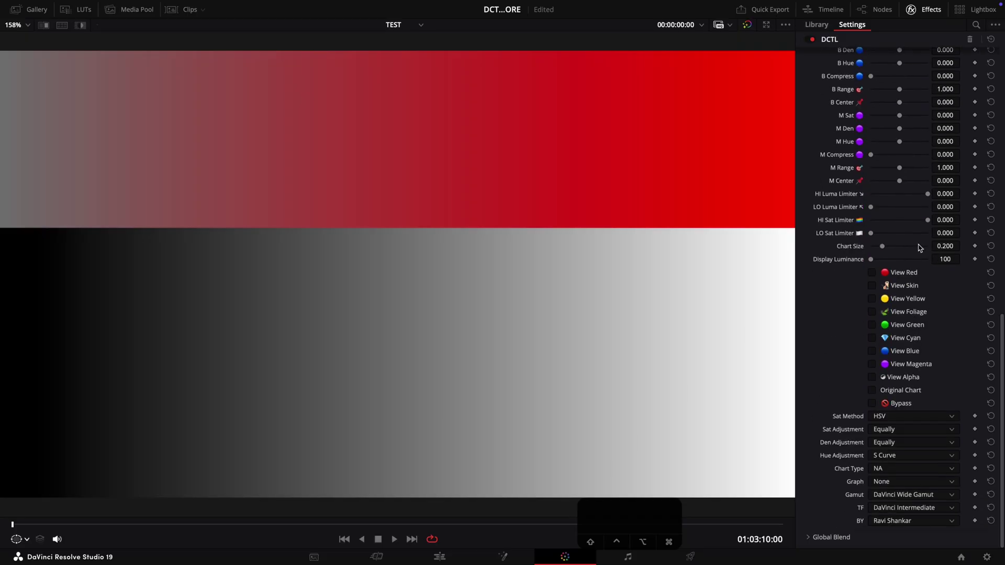
click(905, 378)
click(904, 377)
click(905, 378)
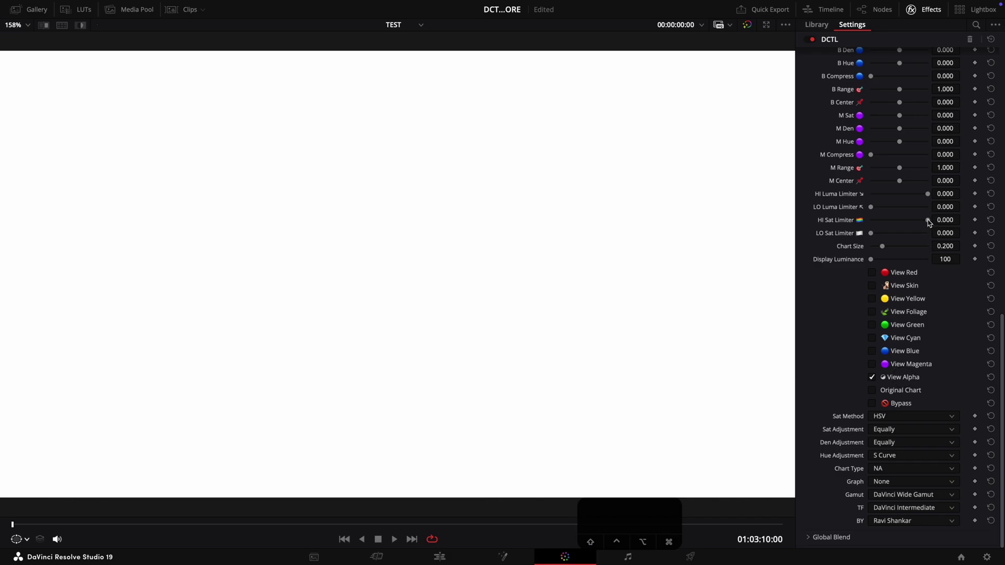
Step: Lower the HI Luma Limiter, reset both luma limiters, then lower the HI Sat Limiter
mouse_move(928, 194)
mouse_down()
mouse_move(865, 199)
mouse_move(921, 212)
mouse_up()
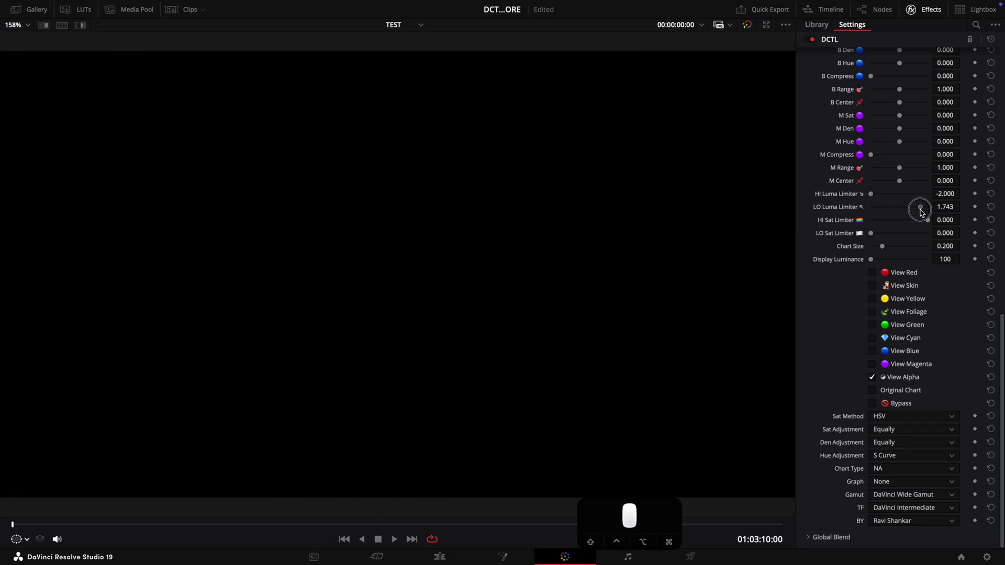
double_click(848, 208)
double_click(839, 194)
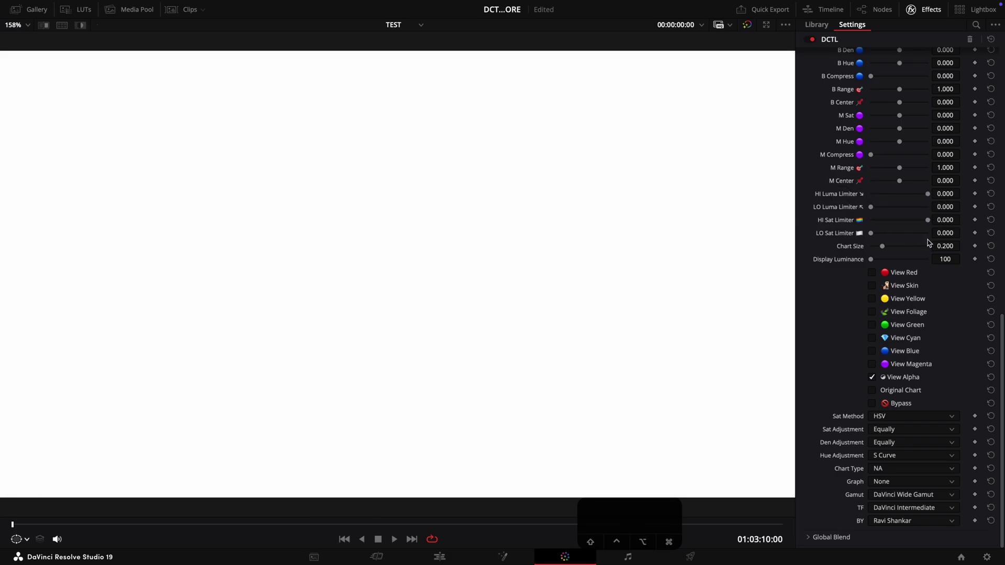
mouse_move(929, 224)
mouse_down()
mouse_move(862, 229)
mouse_move(933, 234)
mouse_up()
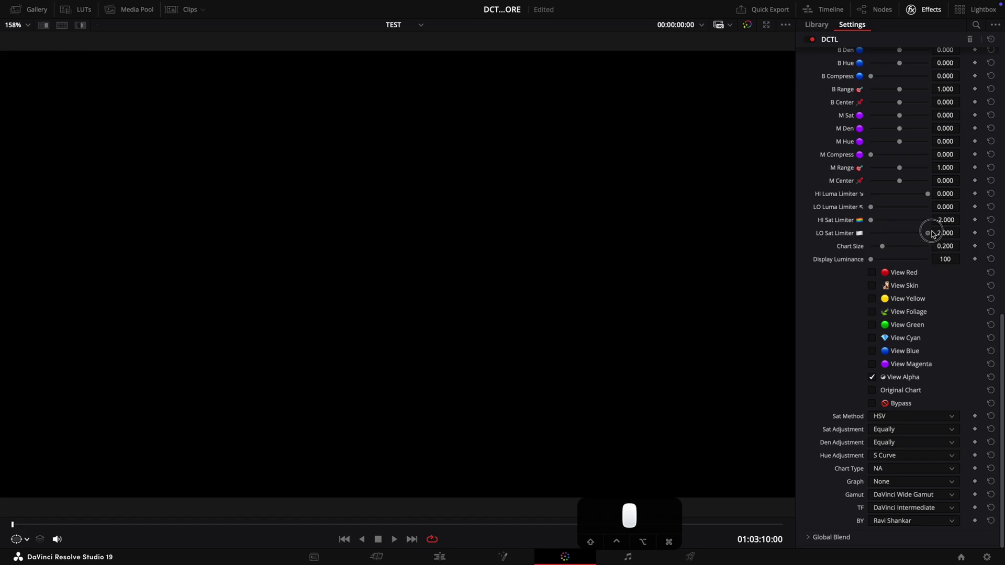